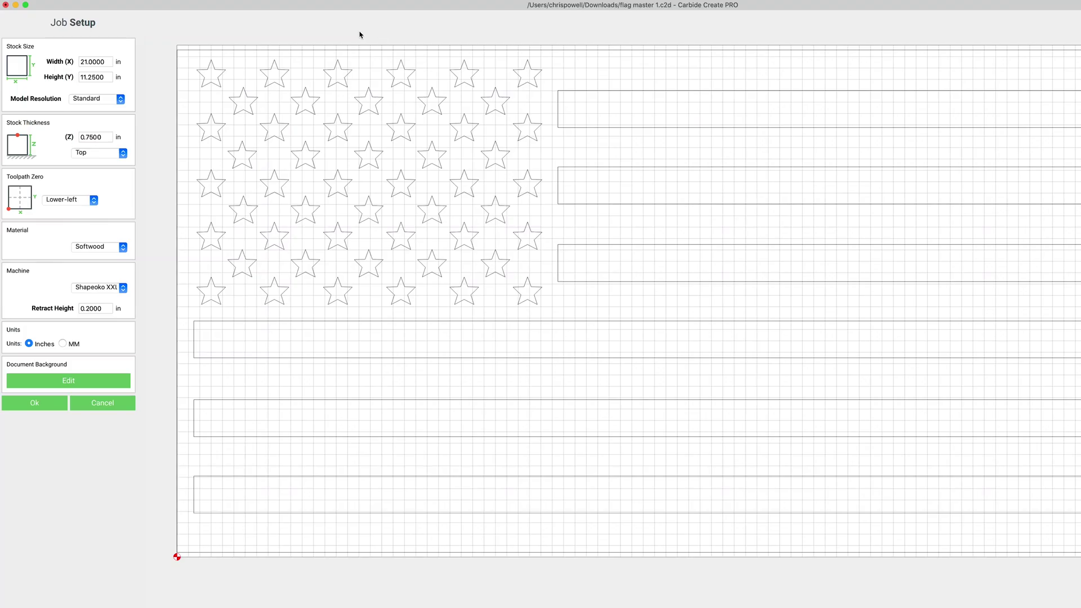
Step: Accept the job setup, then open the stripes toolpath's #102 1/8" end mill settings
double_click(104, 309)
click(34, 403)
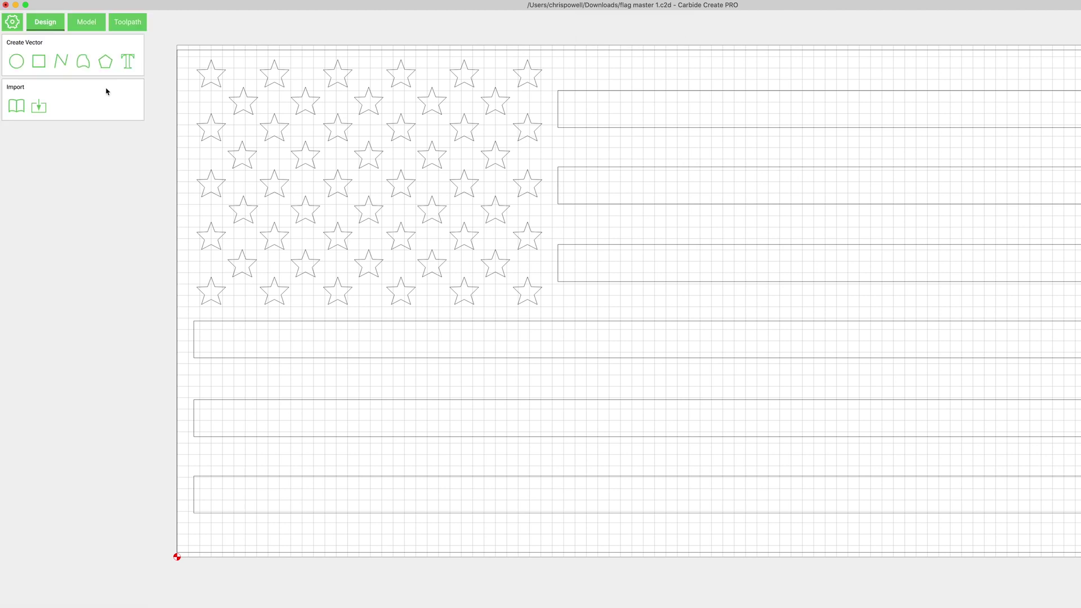
click(129, 22)
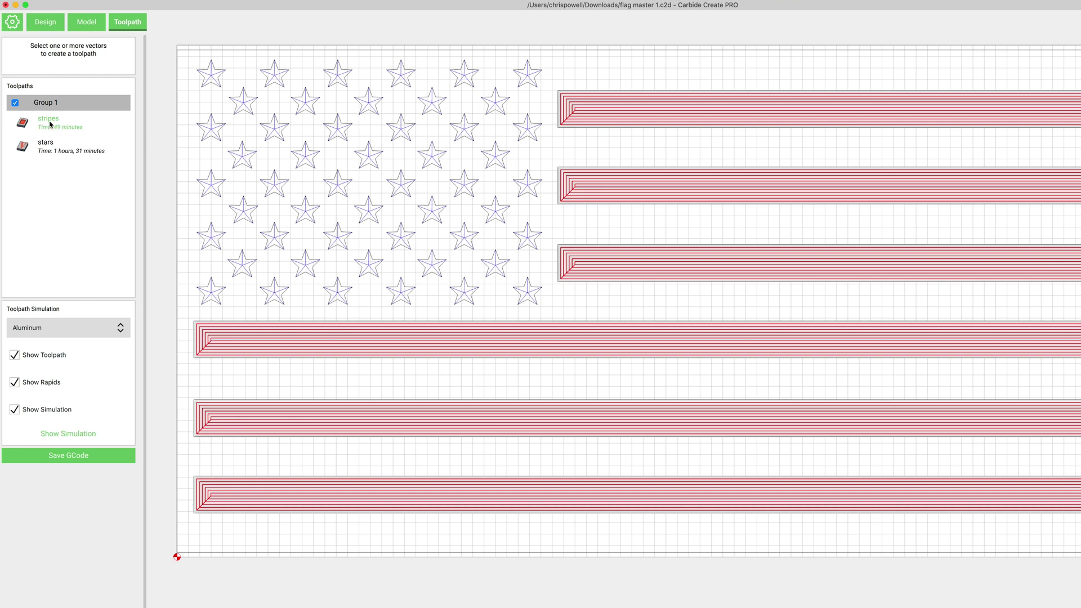
double_click(50, 123)
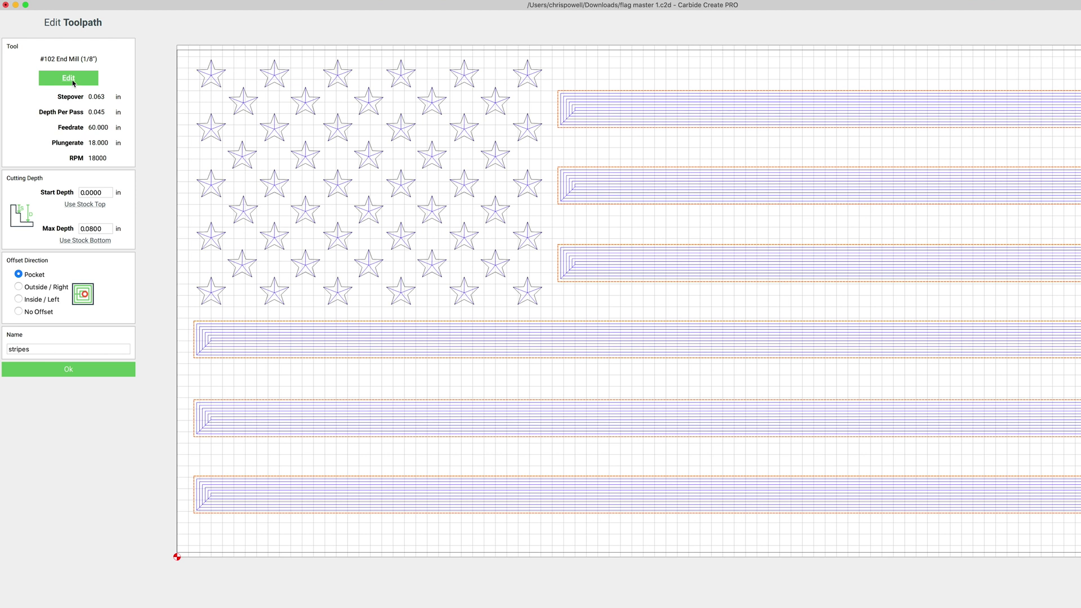
click(73, 83)
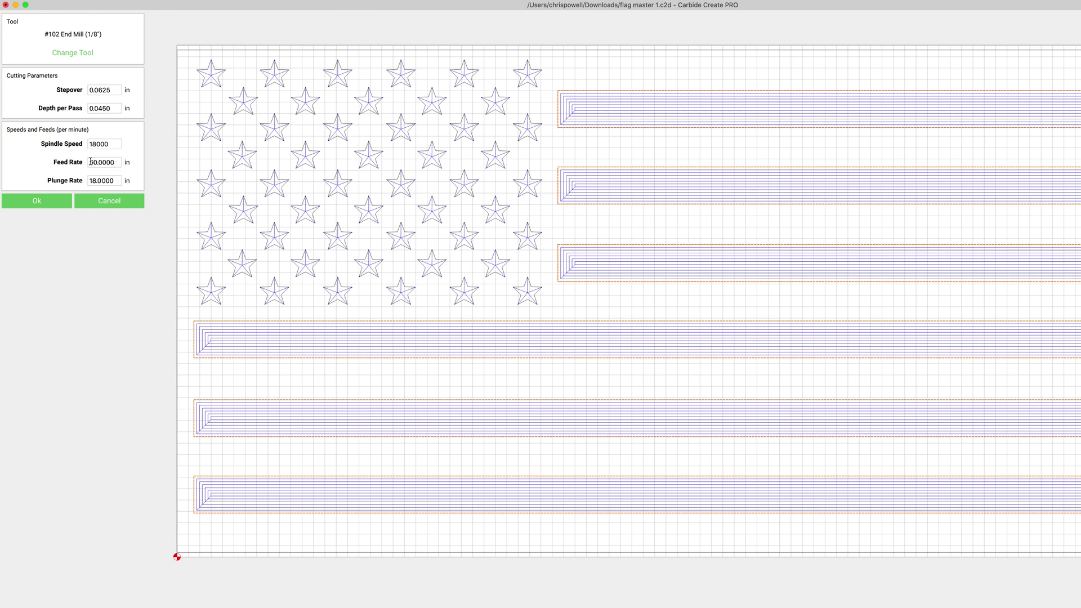
Step: Give the stripes tool a 100 feed rate and 80 plunge rate, and save the toolpath
drag(116, 163, 89, 163)
text(100)
key(Tab)
text(80)
click(36, 201)
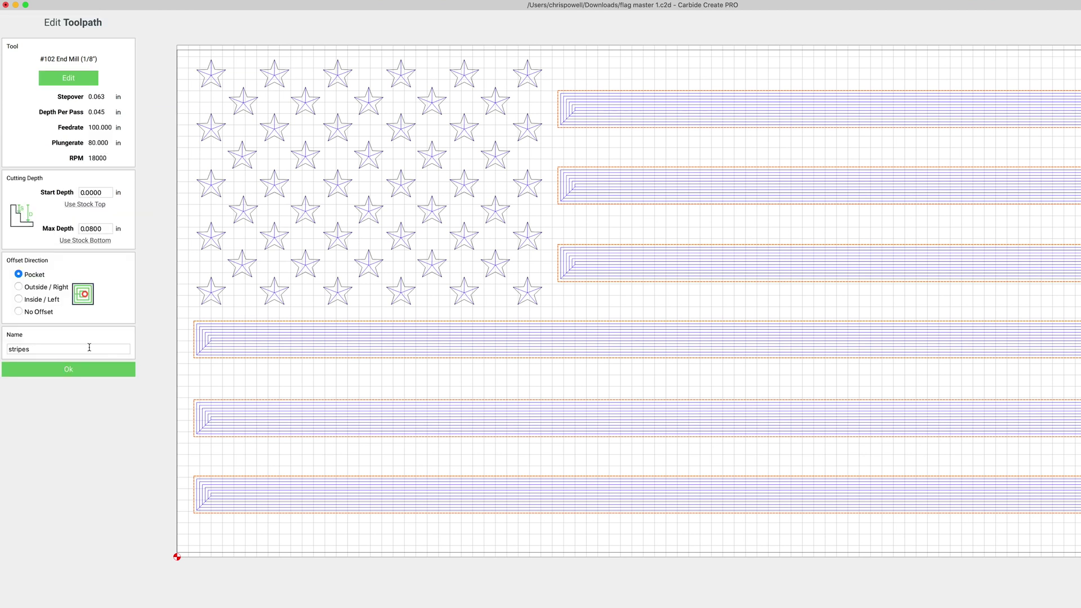
click(68, 369)
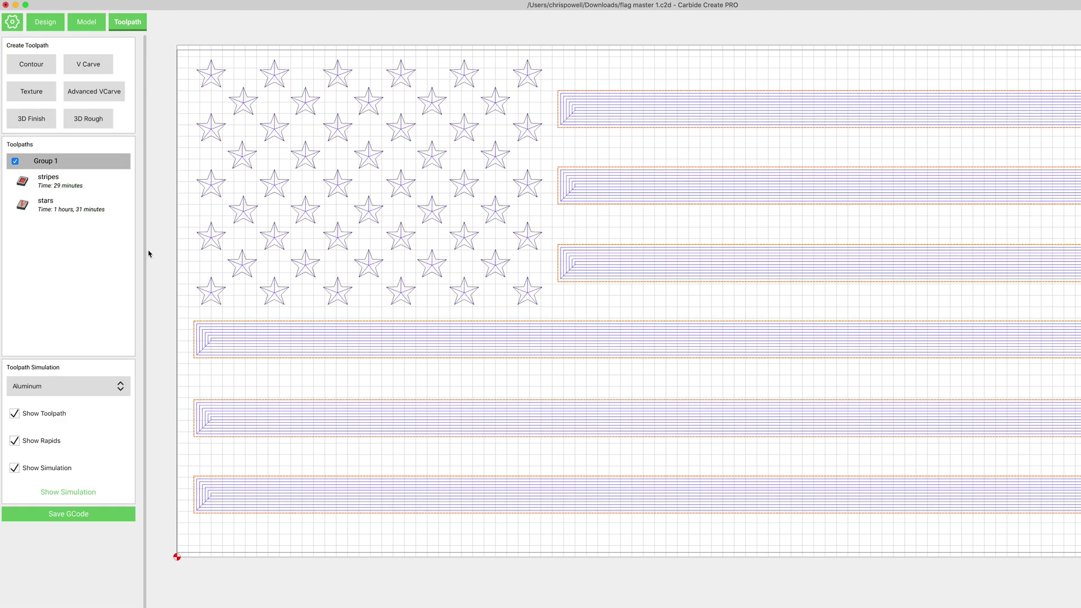
Step: Reopen the stripes toolpath's tool choice and pick the Carbide 3D-Shapeoko-Softwood library
double_click(48, 185)
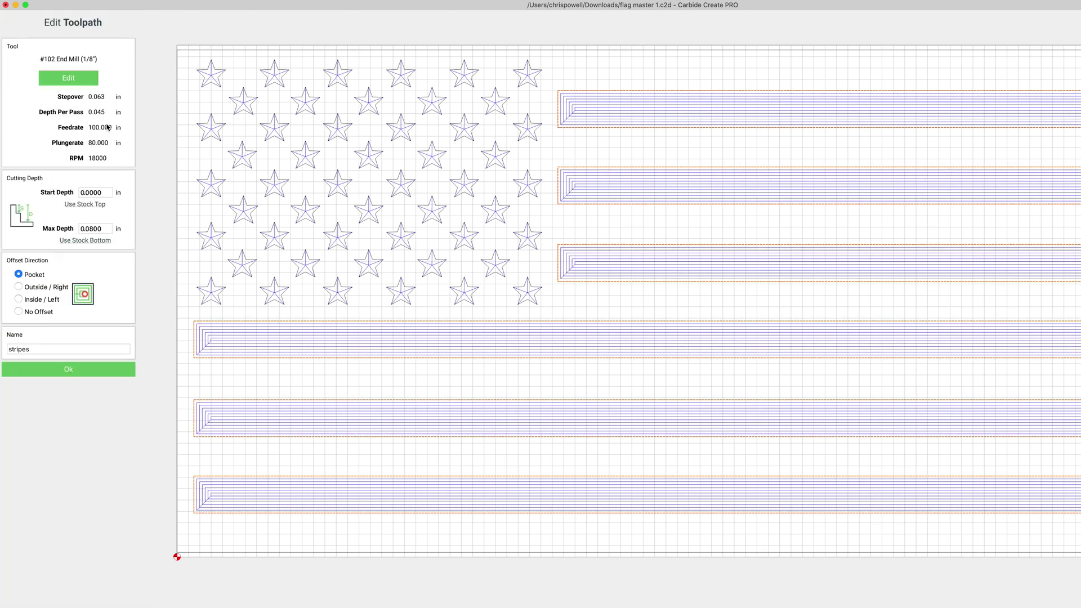
click(68, 78)
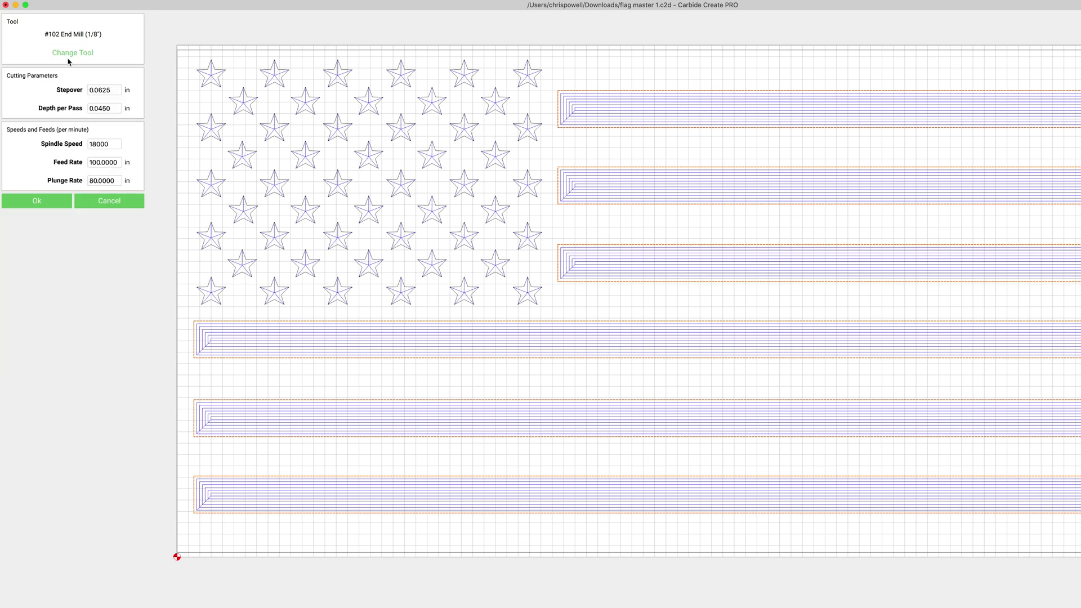
click(71, 53)
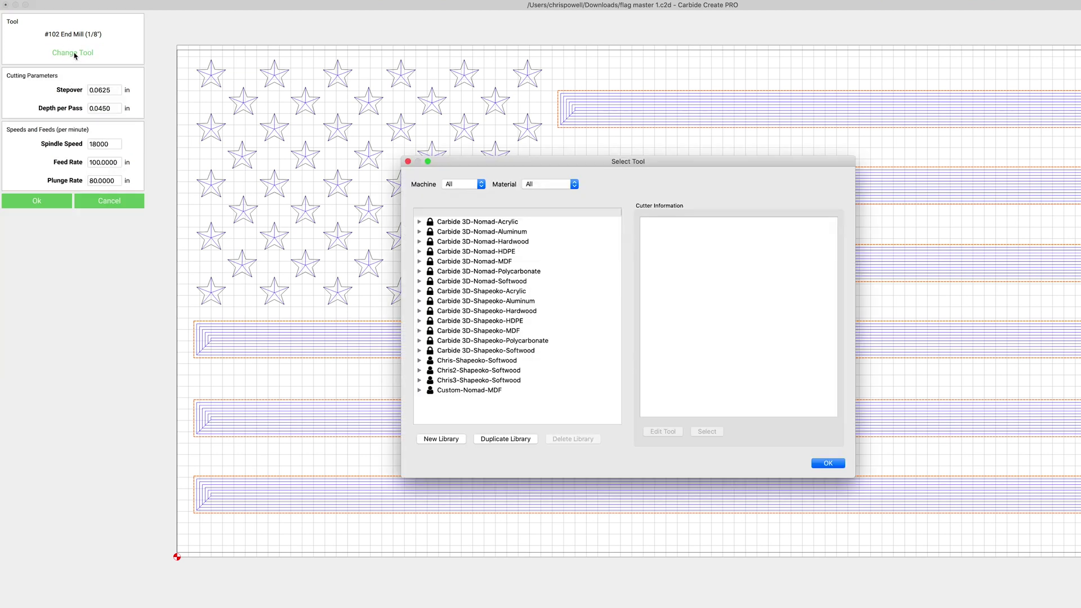
click(460, 352)
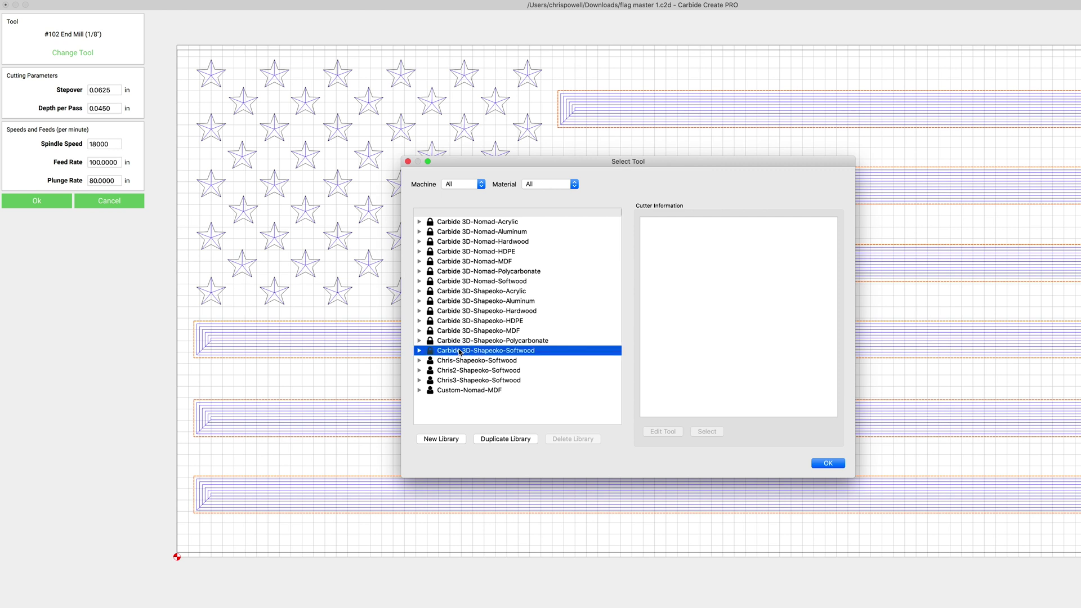
Step: Copy that library into a new 'demo' library for Shapeoko machine and Softwood material
click(514, 440)
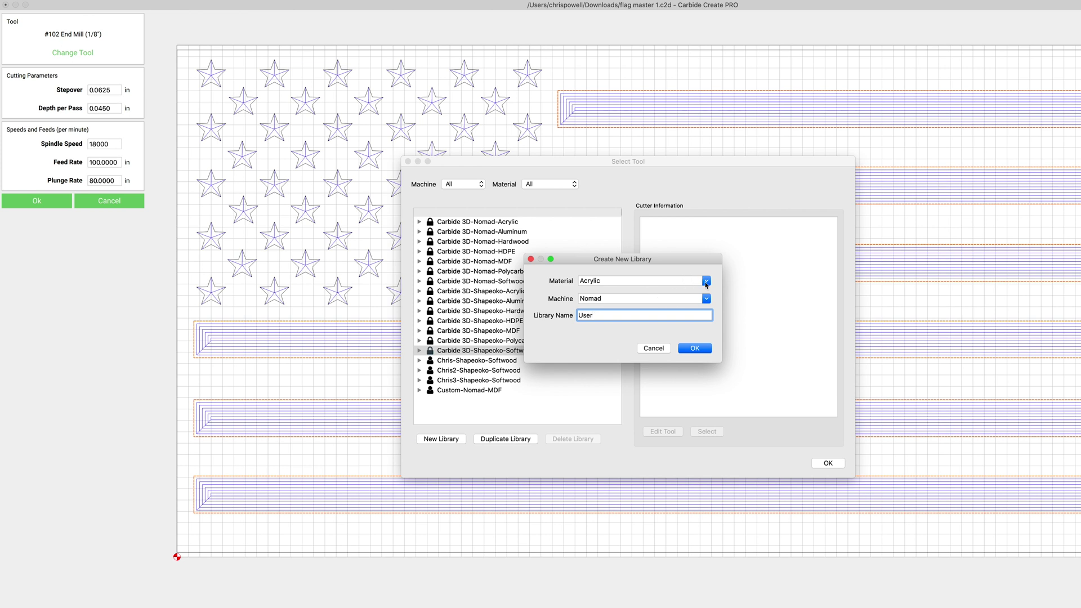
click(706, 282)
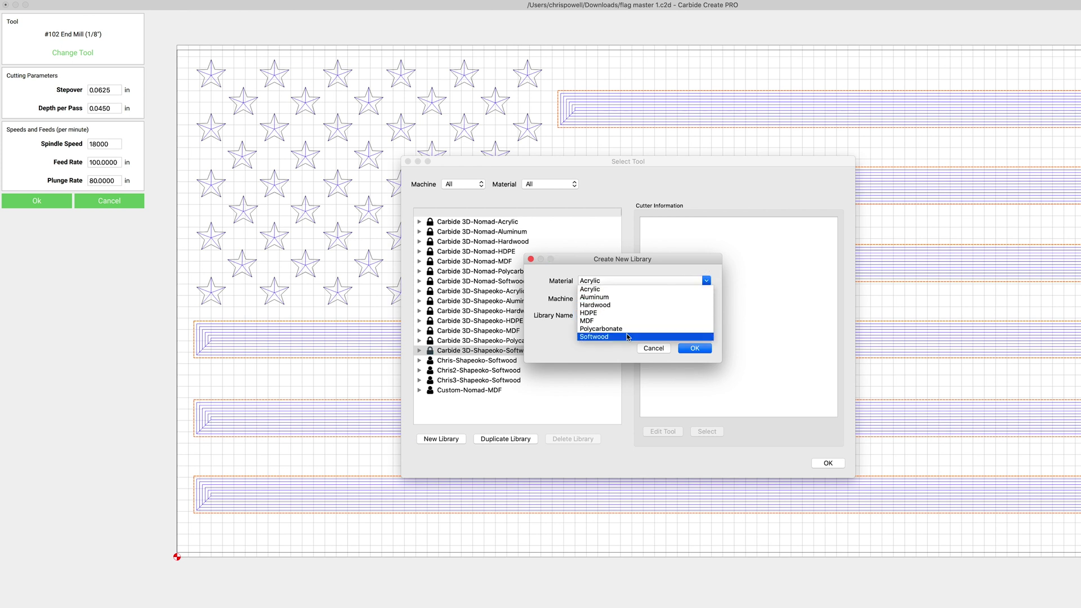
click(628, 336)
click(688, 299)
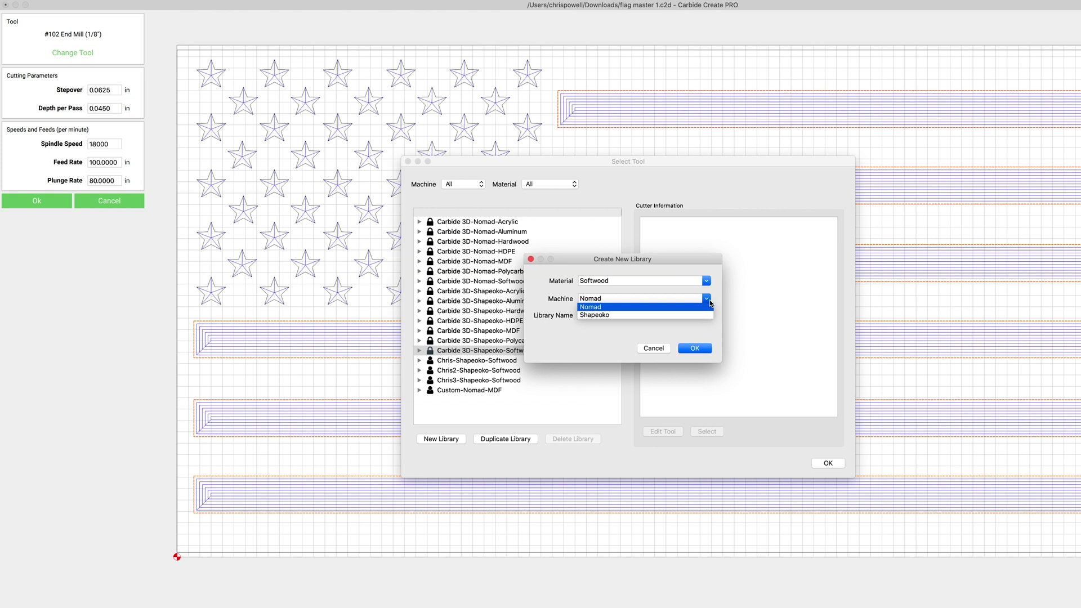
click(670, 309)
click(608, 316)
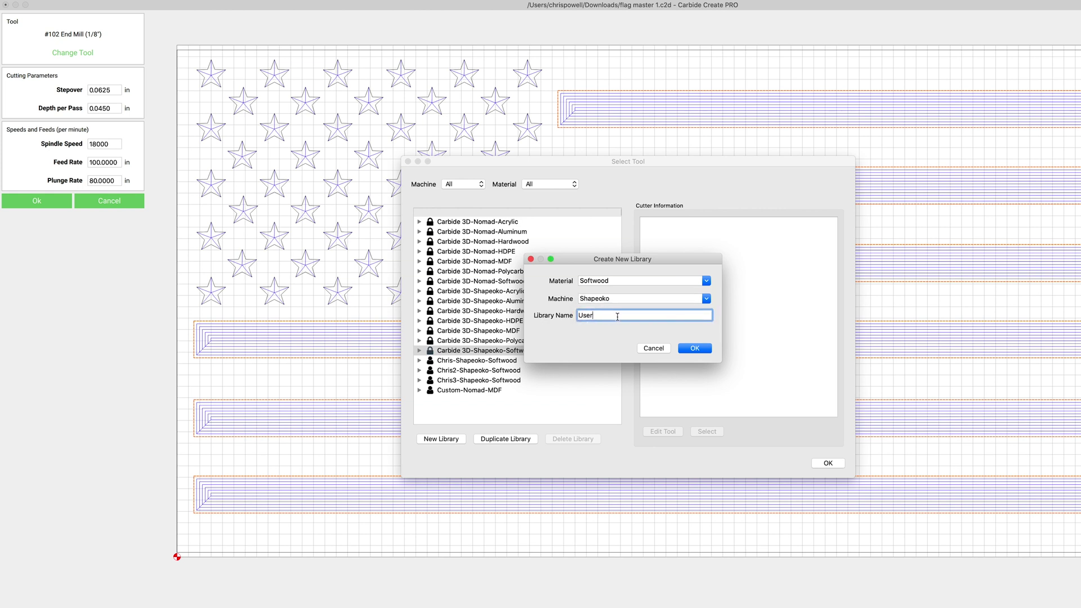
drag(608, 316, 516, 318)
text(demo)
click(694, 348)
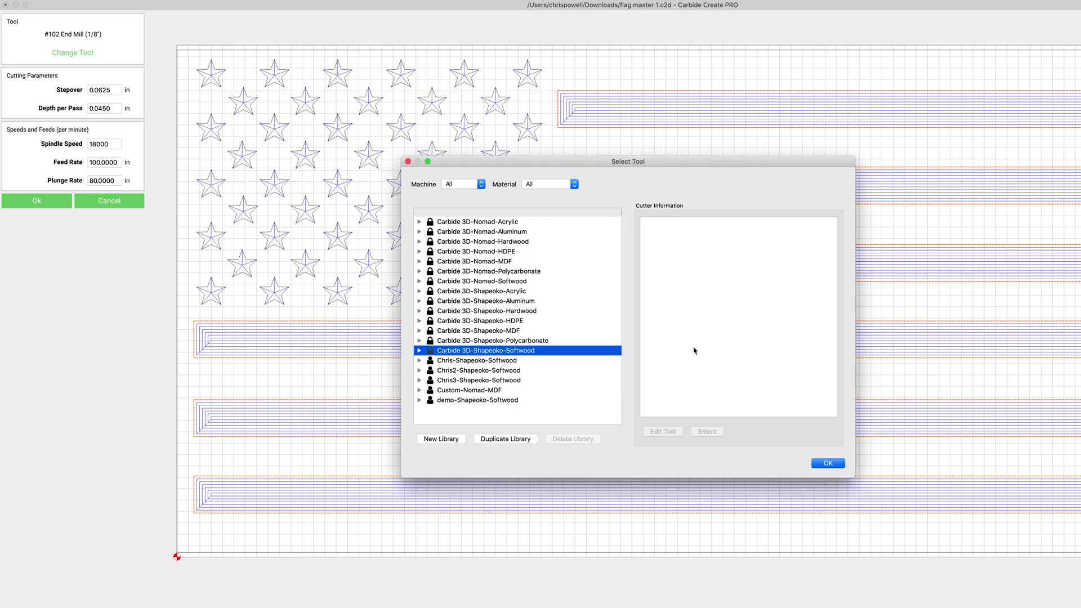
Step: Select the #102 End Mill (1/8") in the demo-Shapeoko-Softwood library for editing
click(456, 400)
double_click(456, 400)
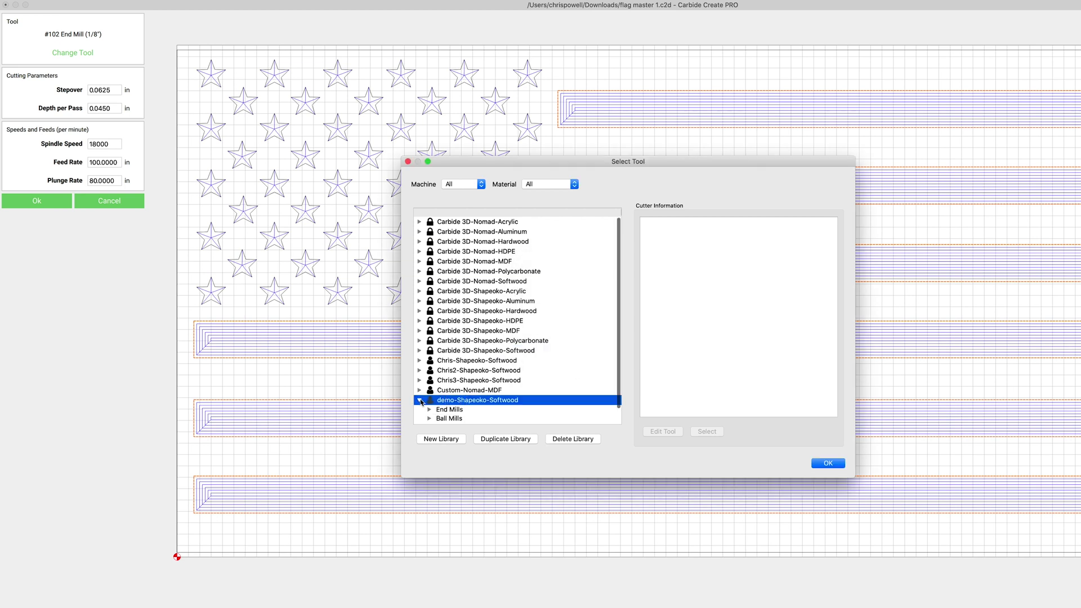
double_click(445, 394)
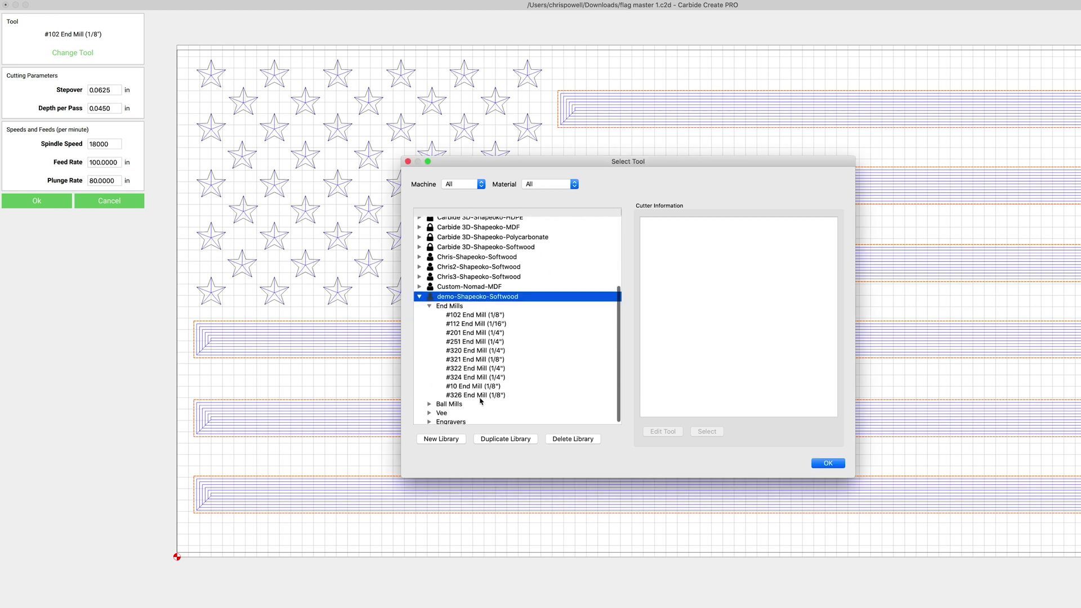
click(475, 316)
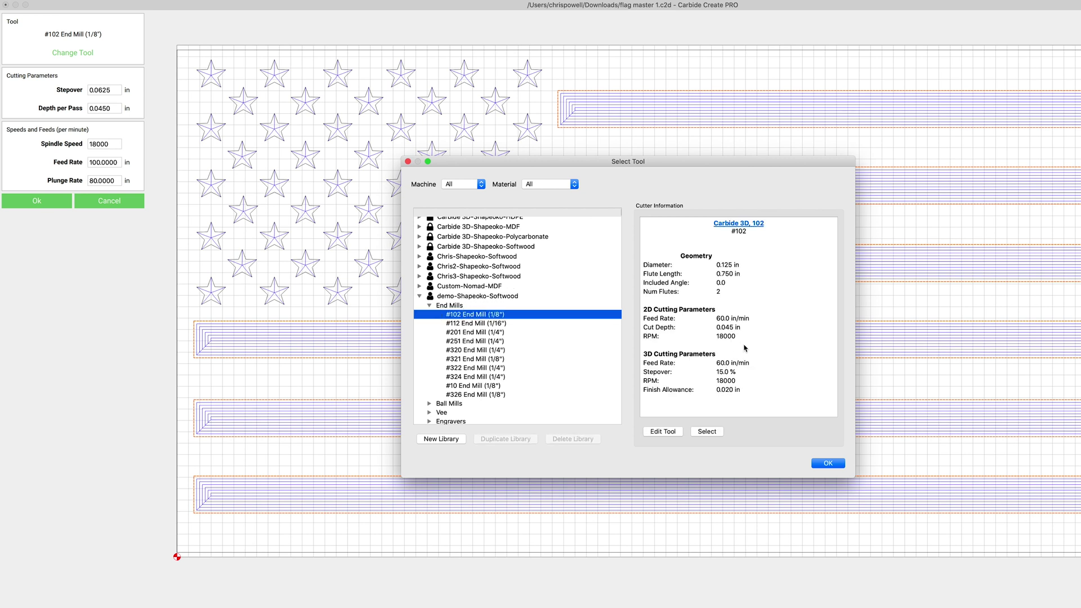
click(666, 432)
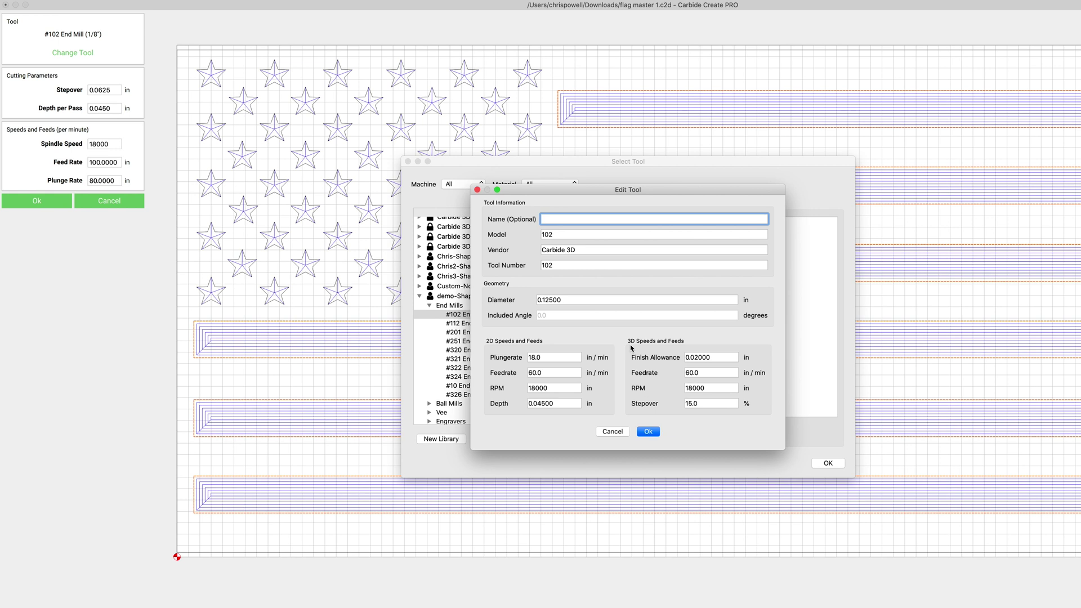
Step: Set the #102 end mill to plunge 80 and feed 100, and apply it to stripes
click(531, 357)
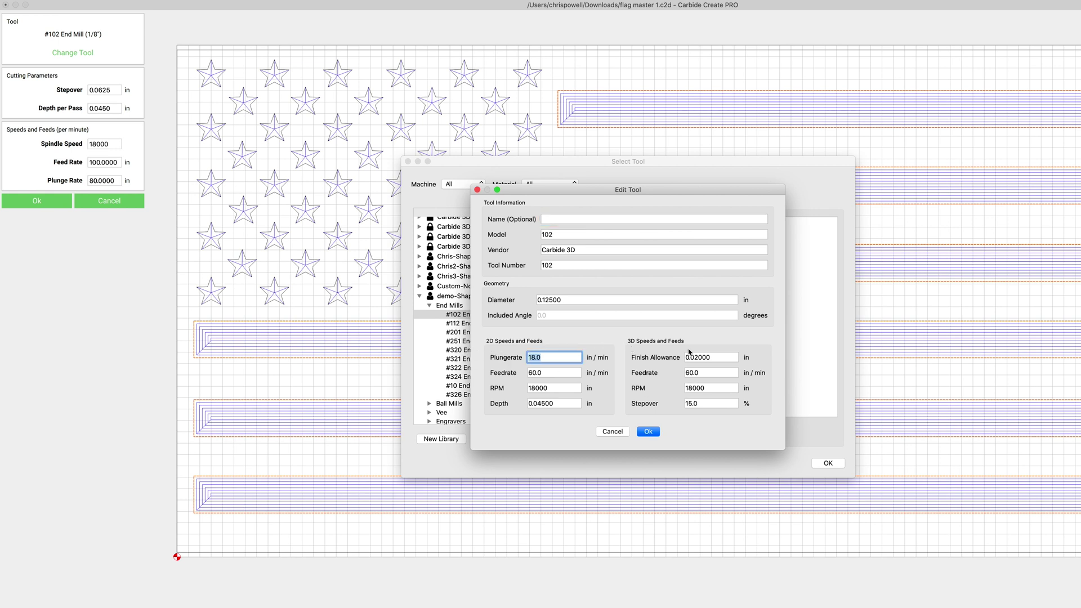
text(80)
key(Tab)
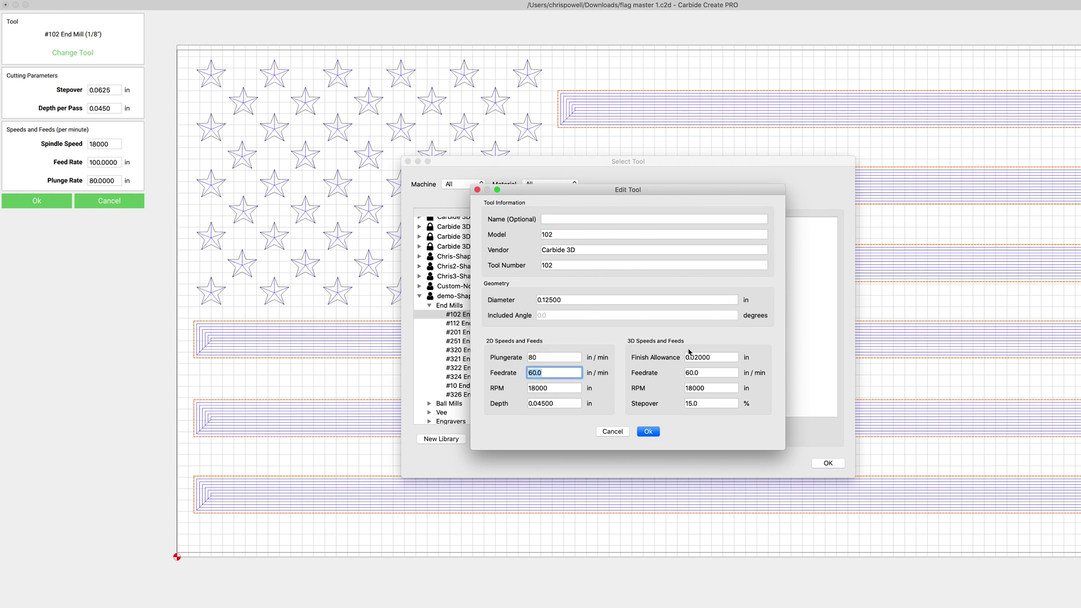
text(100)
click(649, 432)
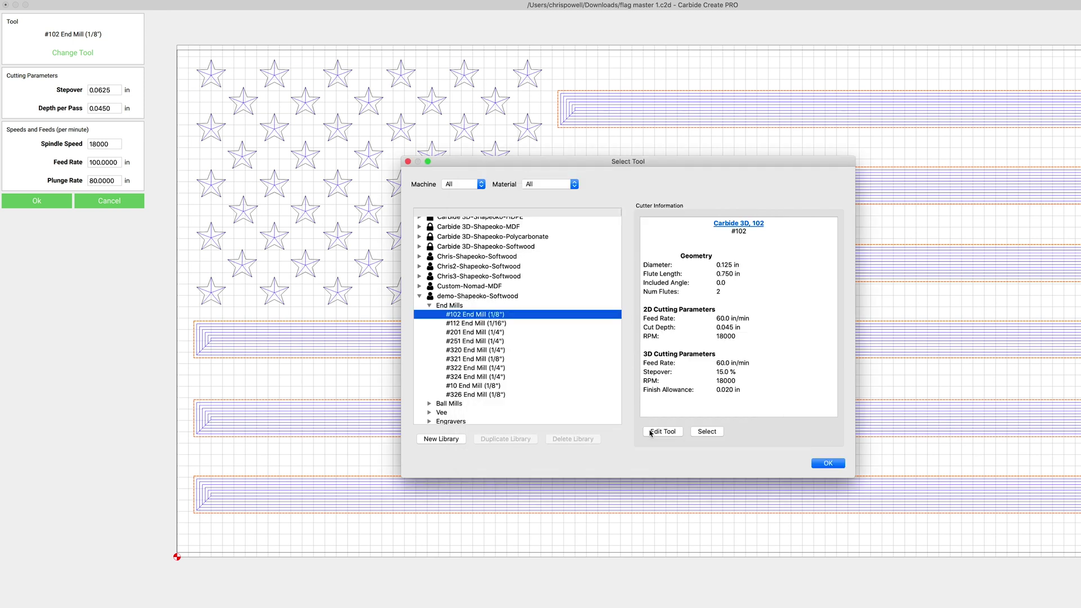
click(828, 463)
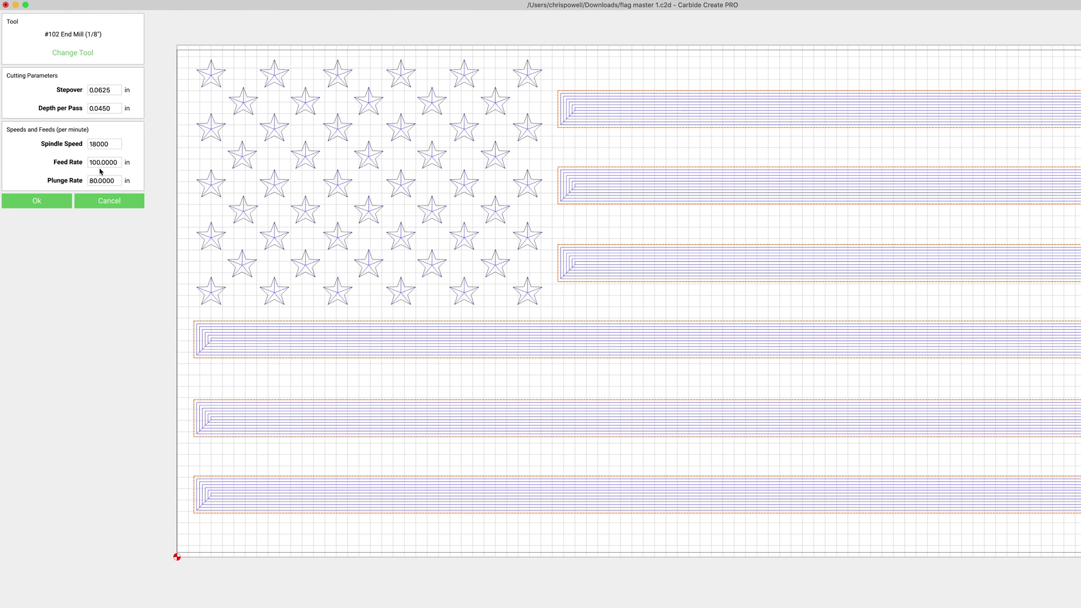
click(39, 202)
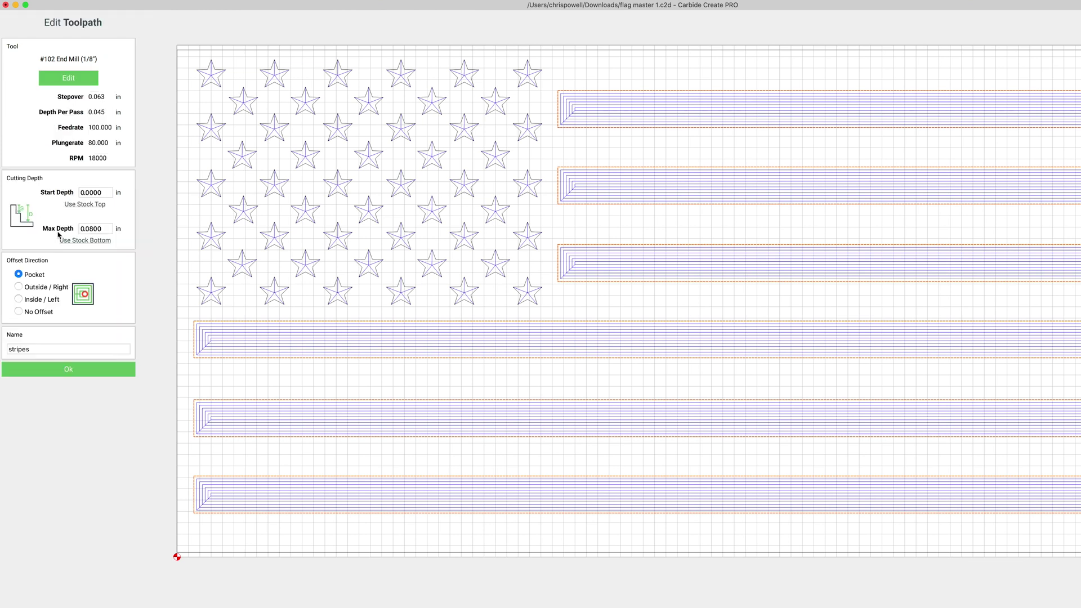
Step: Finish the stripes toolpath and pick the demo library's #302 60° Vee bit for stars
click(77, 370)
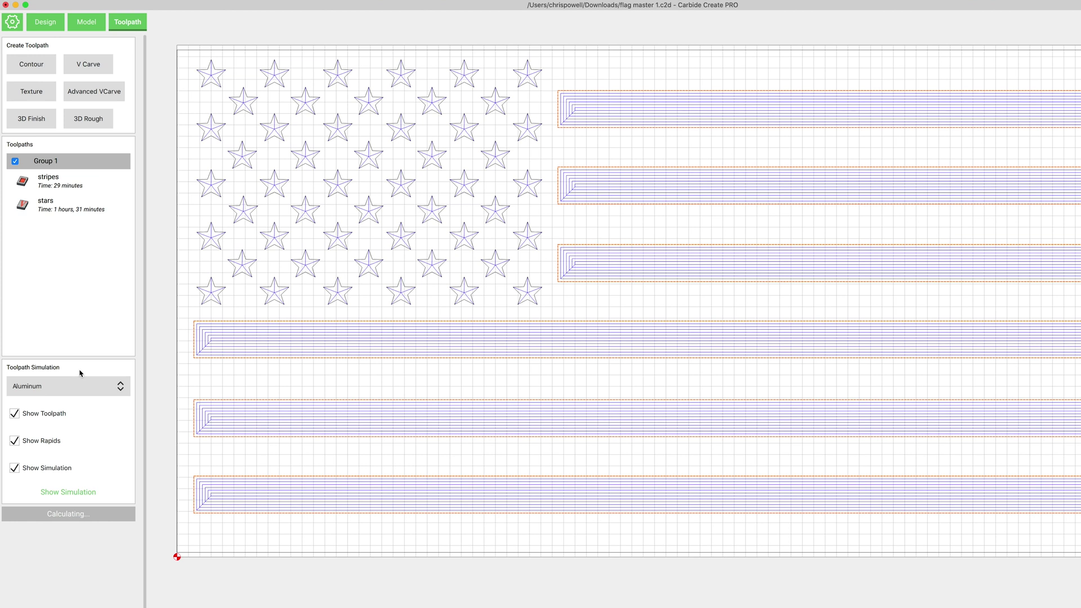
double_click(48, 211)
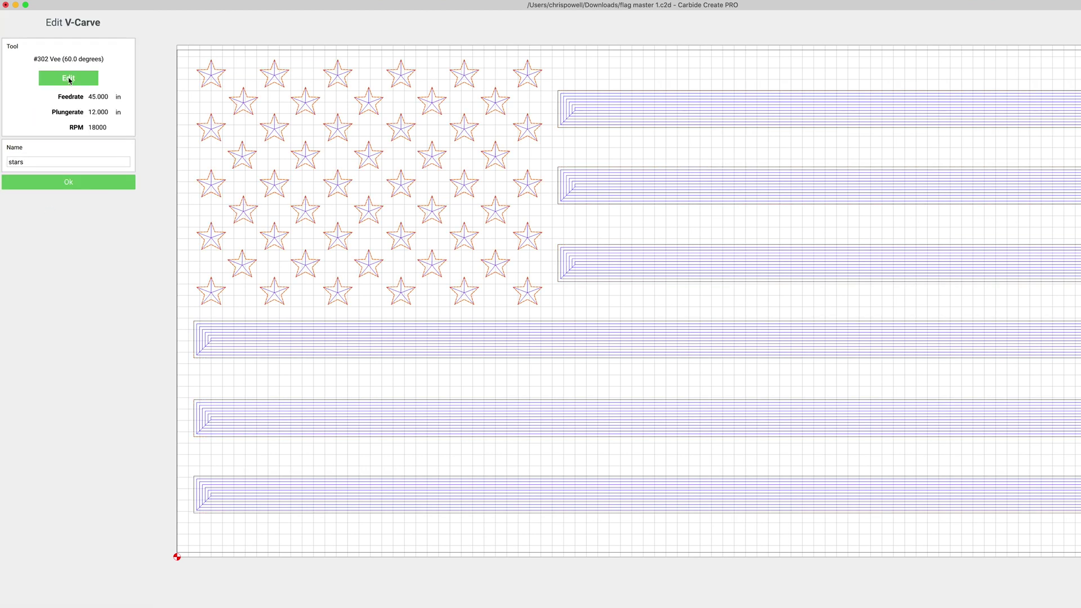
click(68, 78)
click(74, 53)
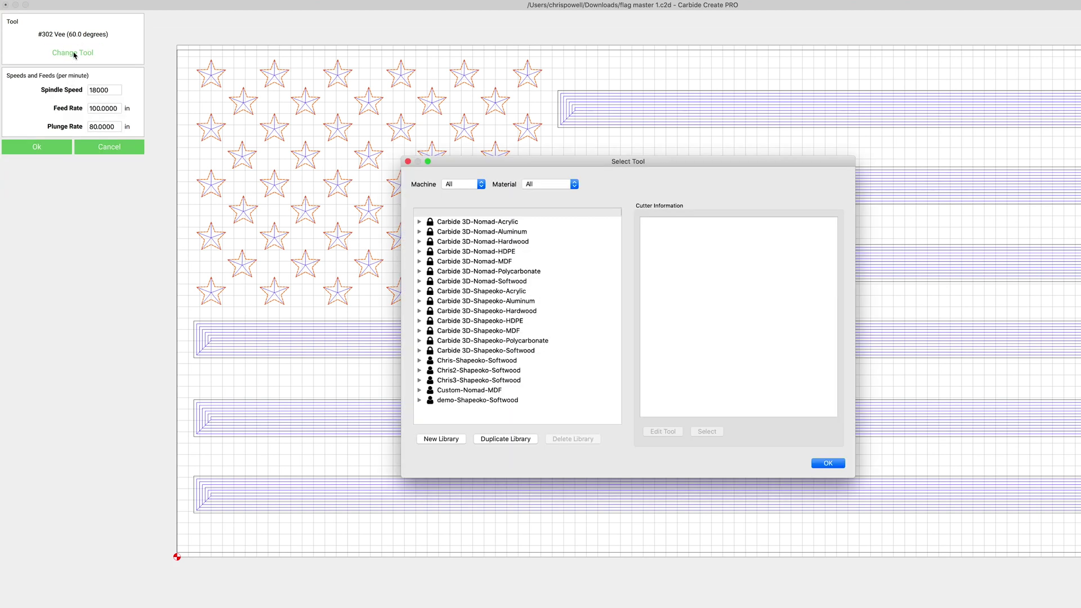
click(419, 400)
scroll(463, 386, down, 1)
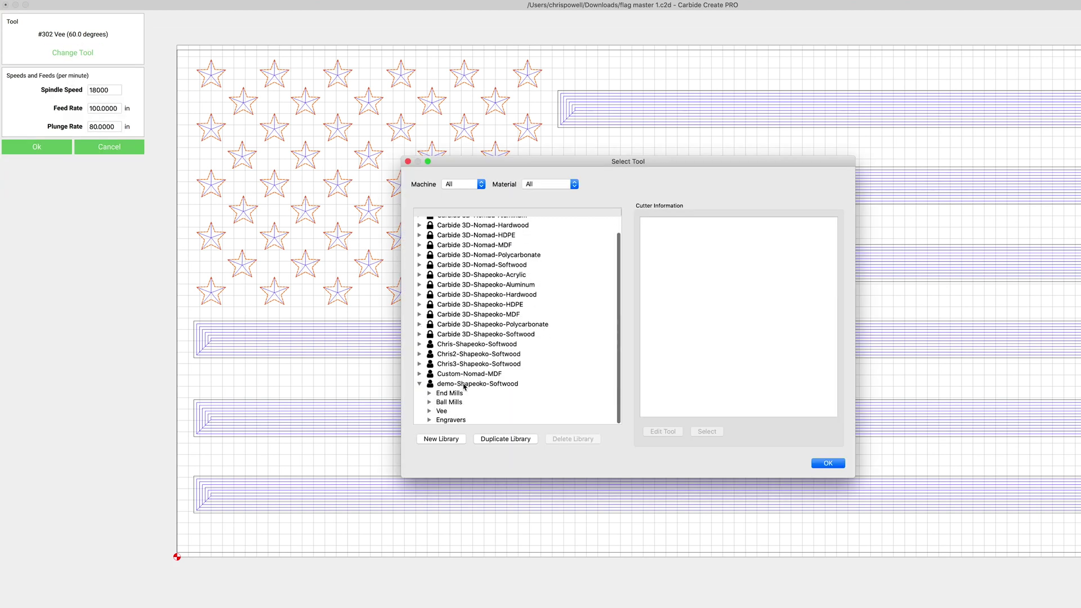
click(430, 411)
scroll(483, 402, down, 2)
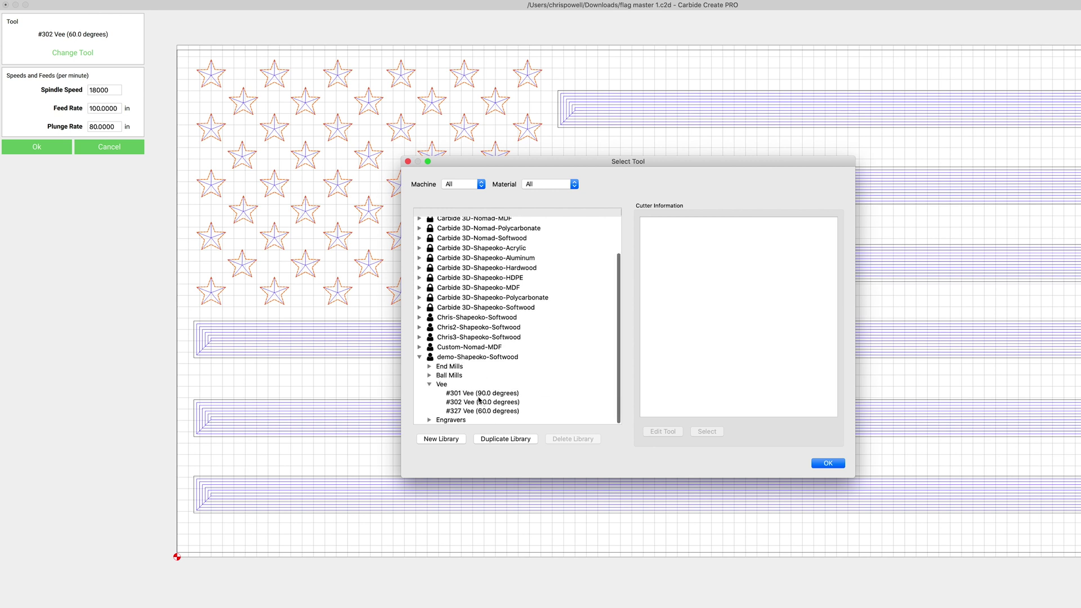
click(462, 403)
Step: Rename the #302 bit '60 degree v' with plunge 80, feed 100 and depth .156
click(663, 431)
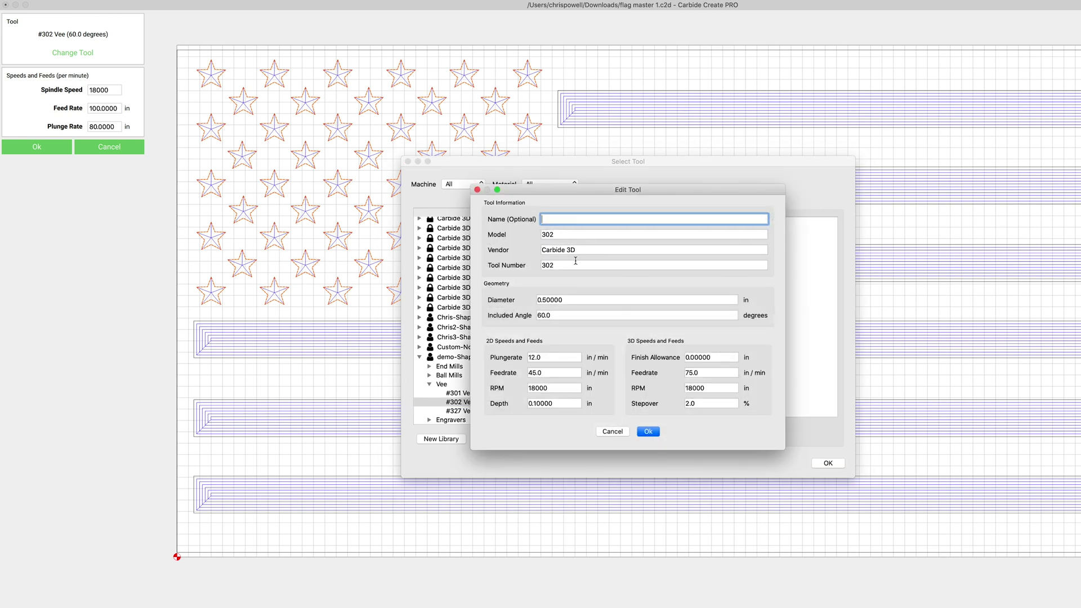
double_click(556, 234)
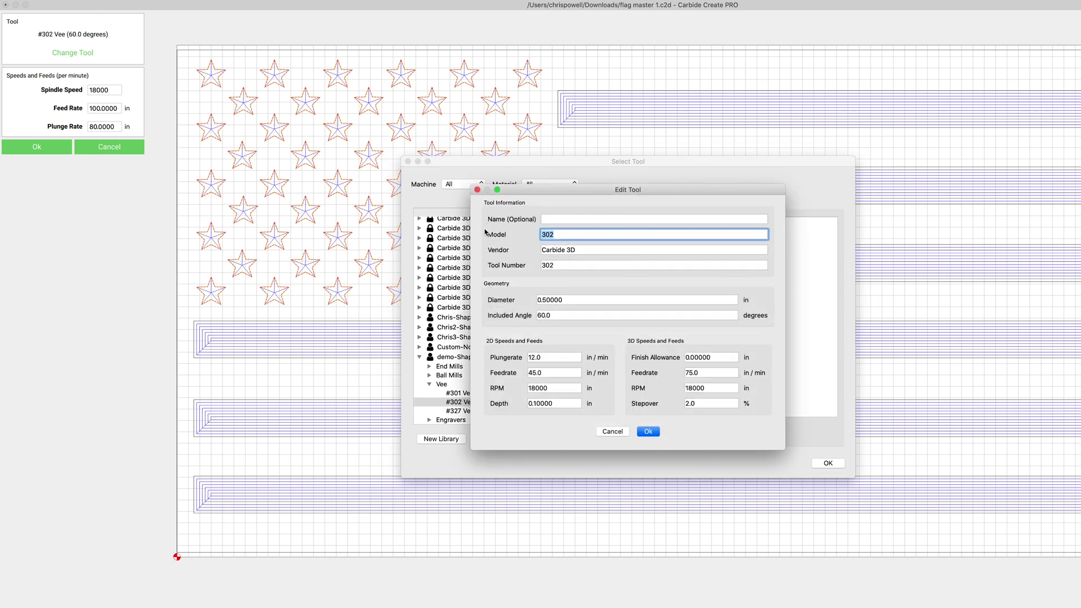
text(60 degree v)
click(573, 300)
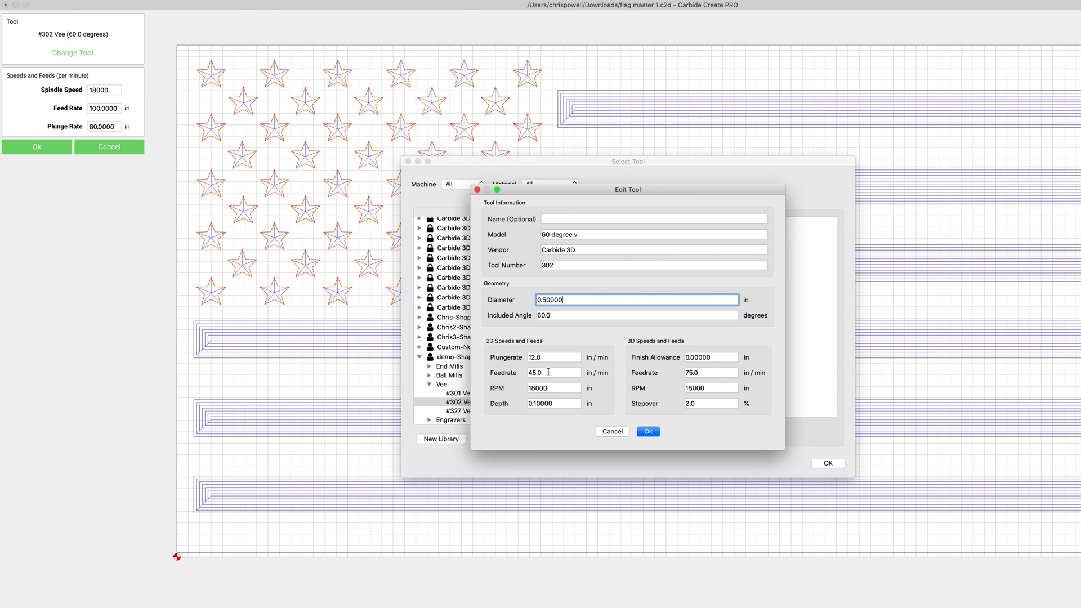
drag(552, 357, 485, 354)
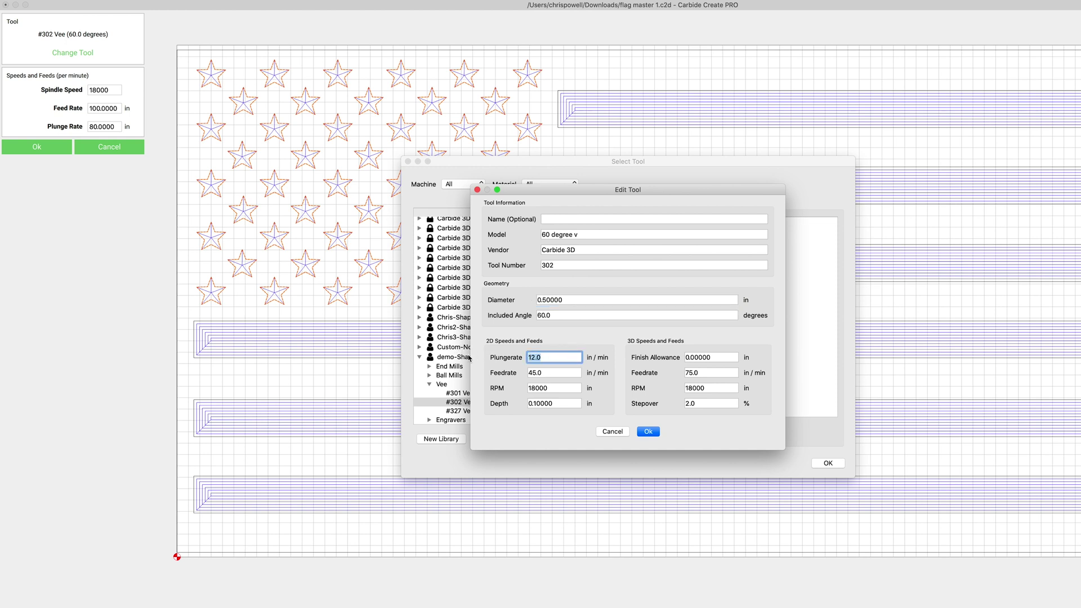
text(80)
key(Tab)
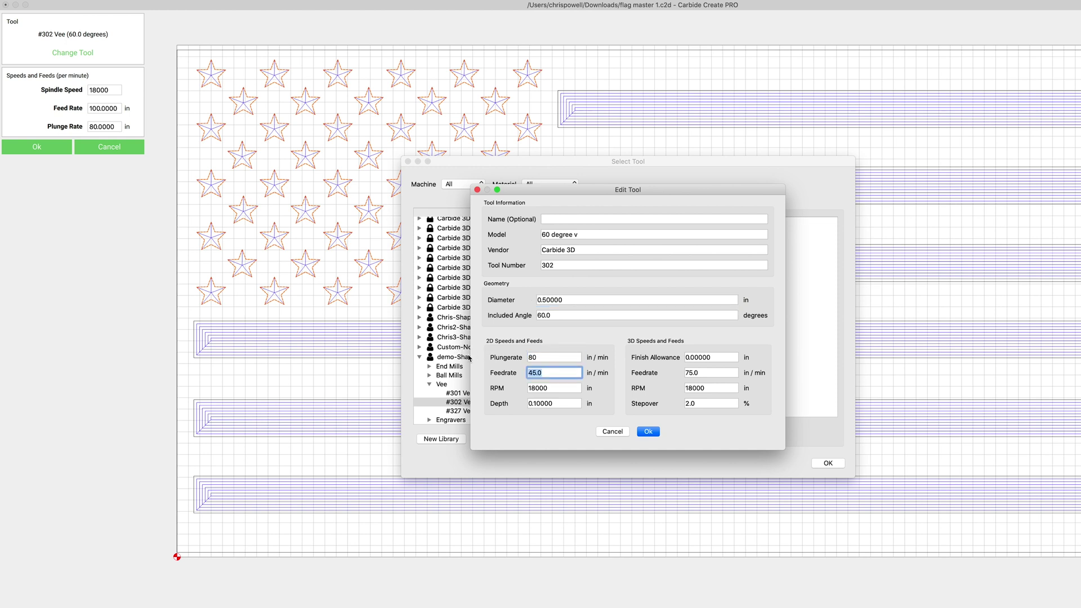
text(100)
key(Tab)
key(Tab)
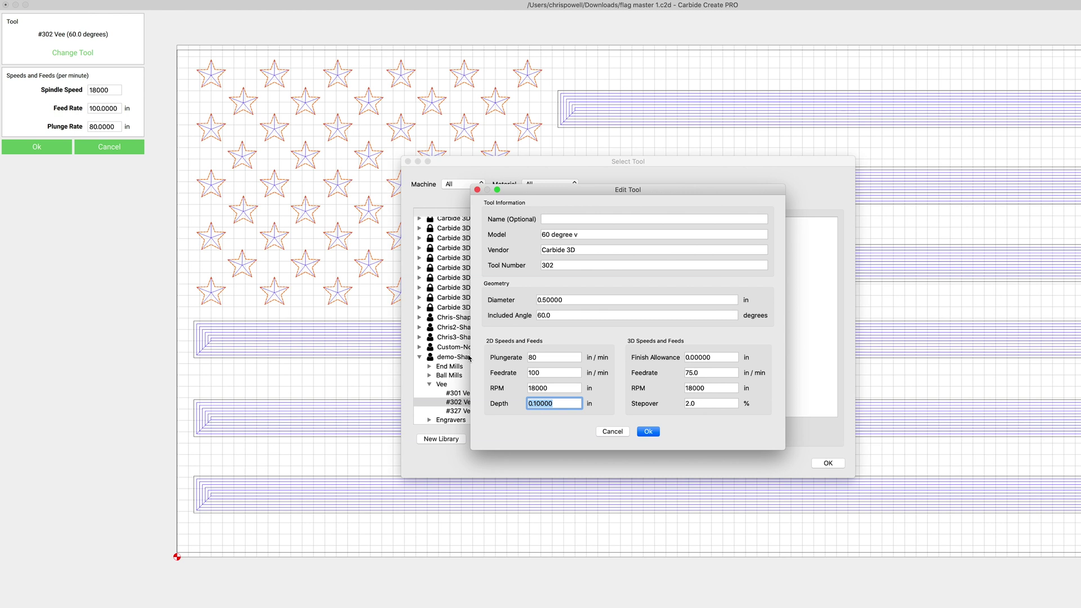
text(.156)
click(649, 432)
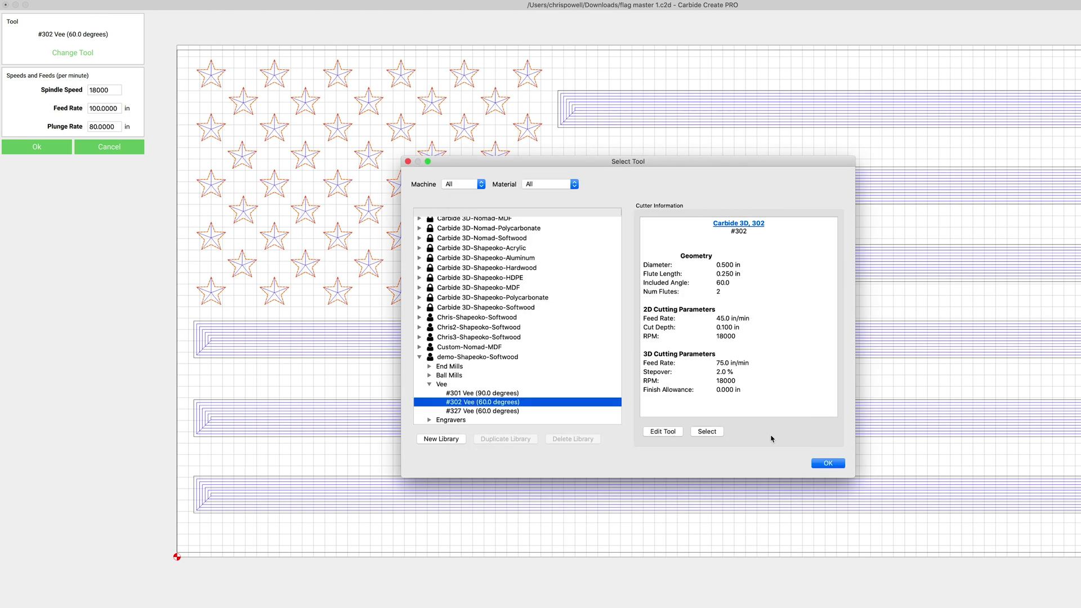
click(827, 463)
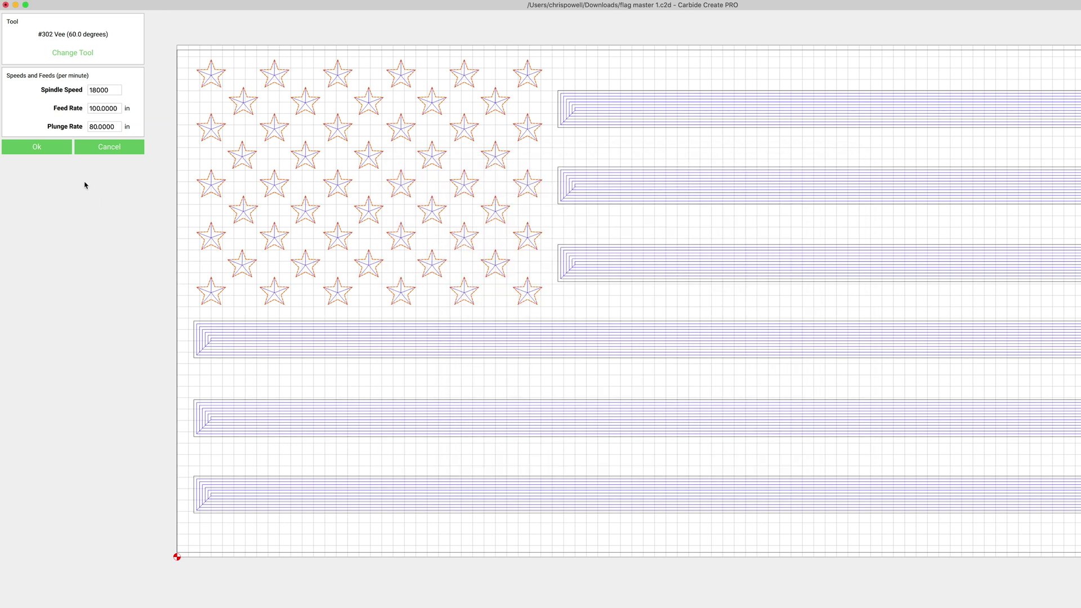
Step: Apply the retuned #302 Vee bit and save the stars V-carve toolpath
click(39, 147)
click(70, 182)
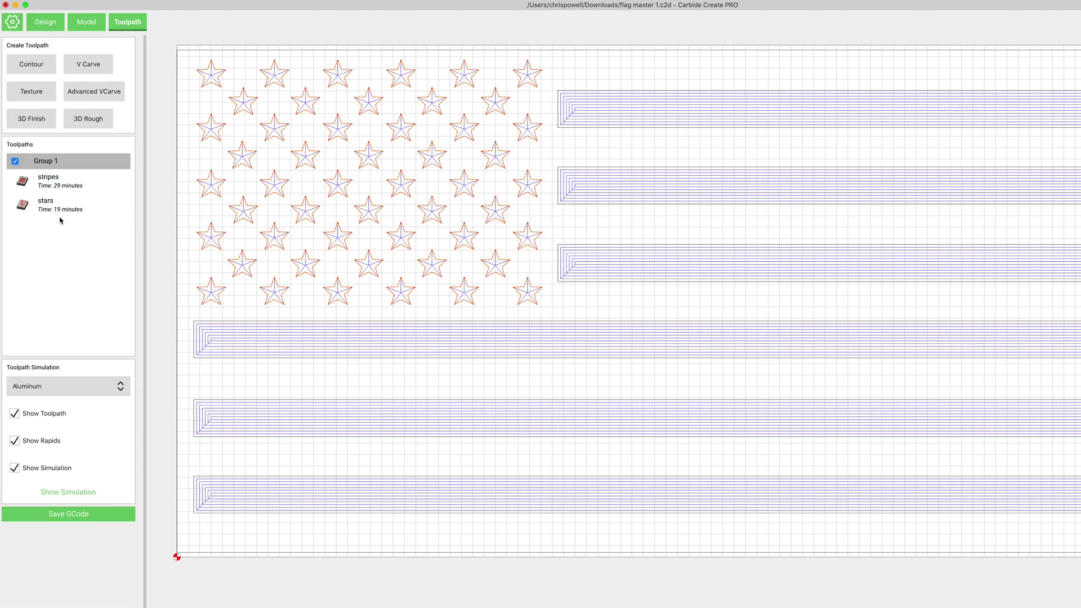